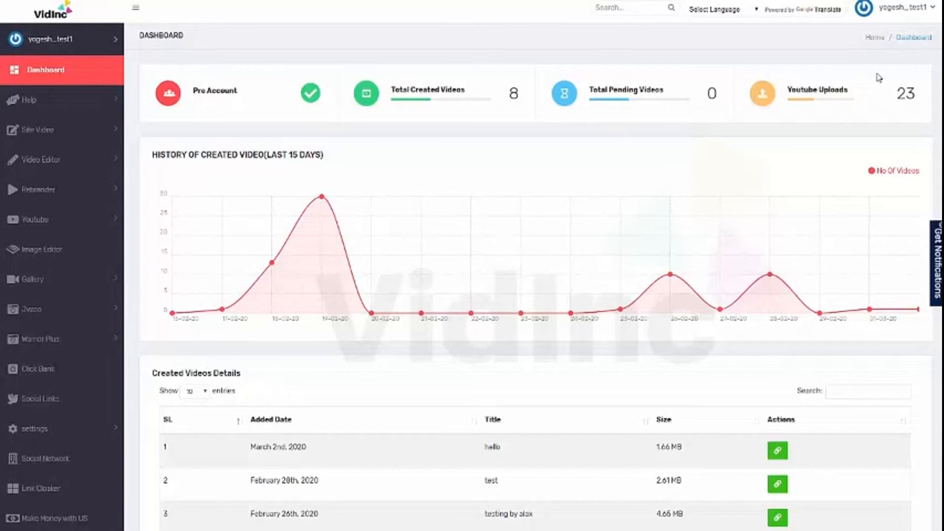
- Look through the dashboard's created videos, Youtube uploads, connected accounts and media lists, including the audio media
scroll(741, 299, "down", 7)
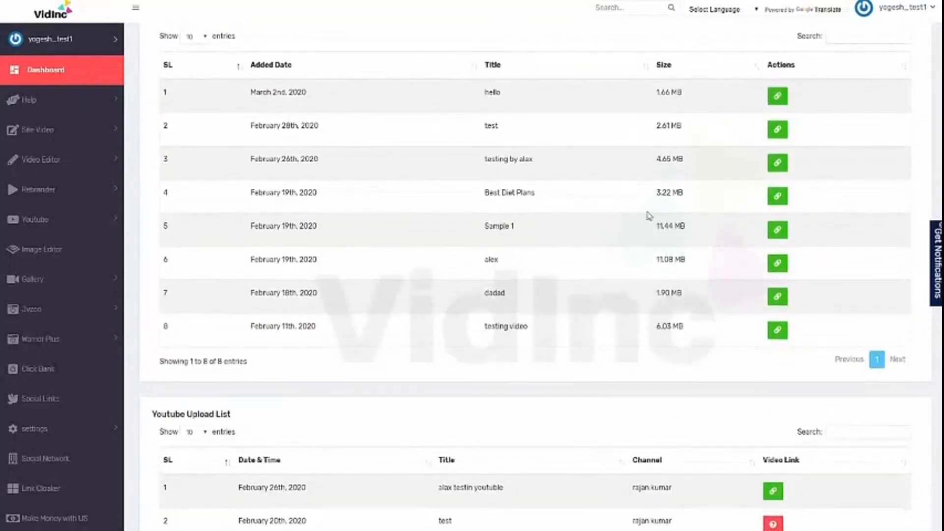
scroll(582, 241, "down", 5)
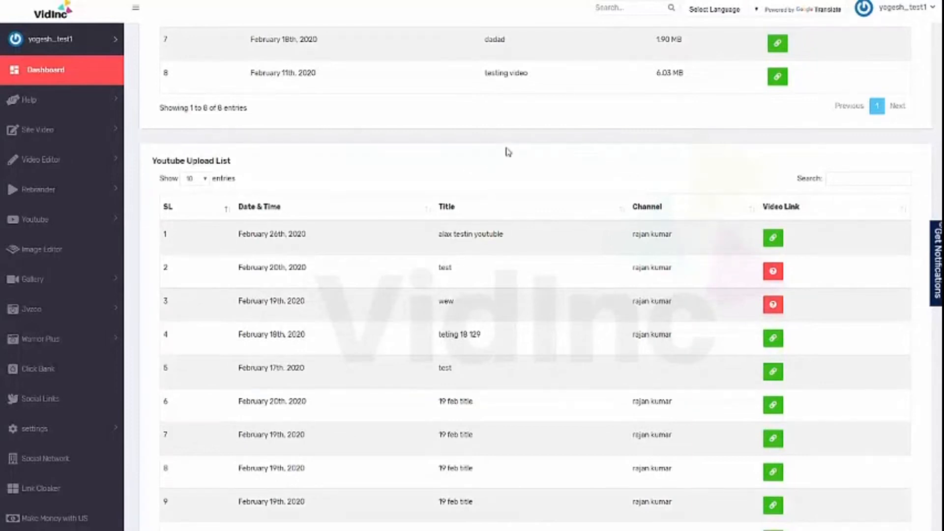
scroll(408, 178, "down", 8)
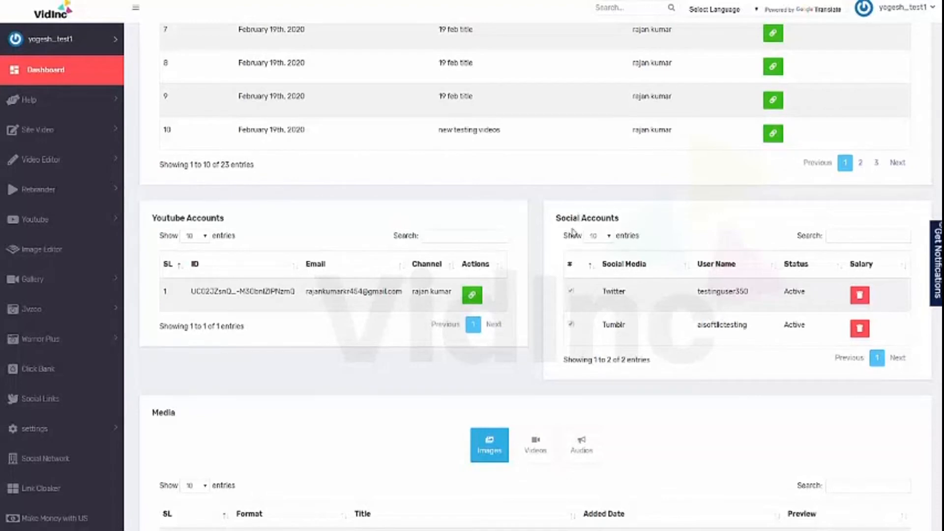
scroll(619, 265, "down", 3)
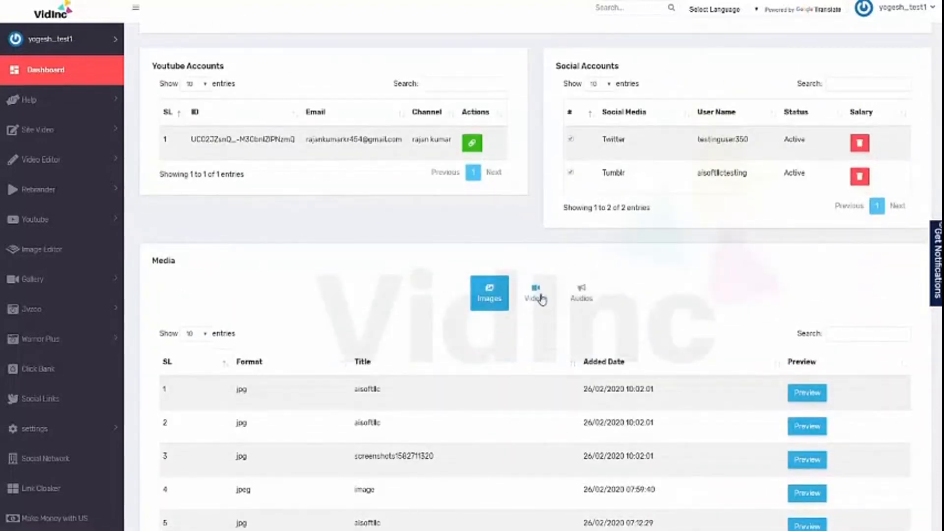
left_click(585, 291)
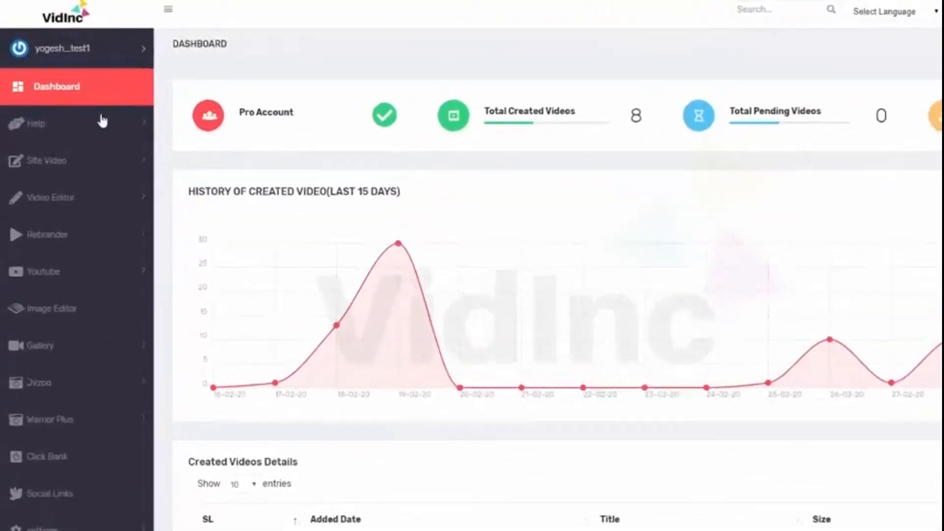
- Open the Site Video creator and submit the copied URL of the Underground Affiliate System Q & A article
left_click(88, 160)
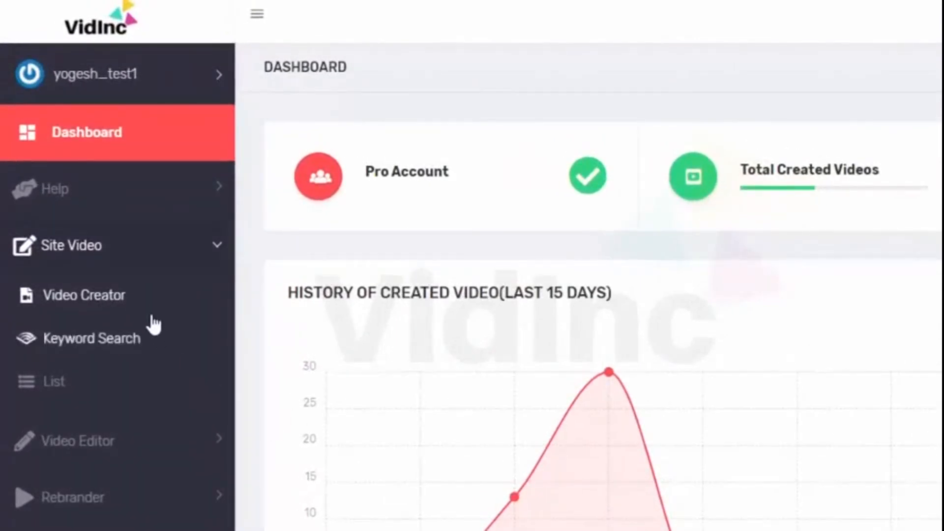
left_click(128, 295)
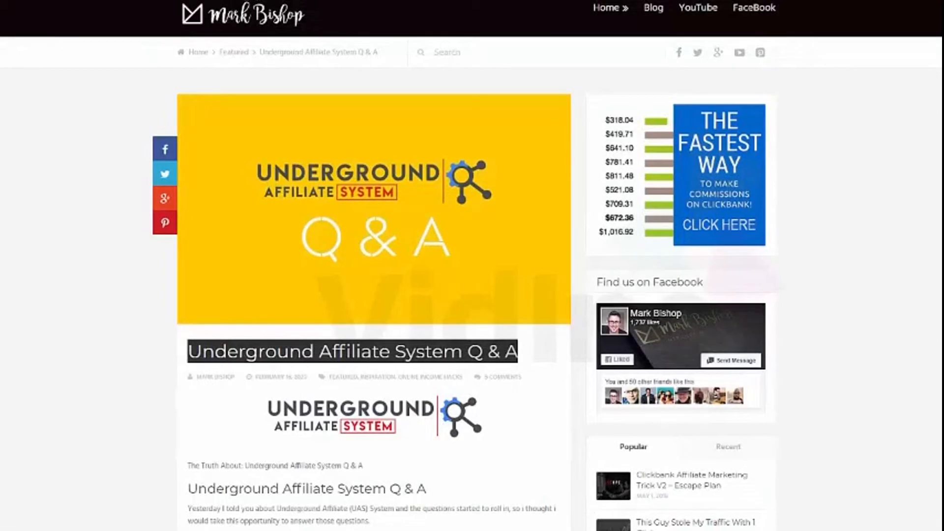
right_click(85, 0)
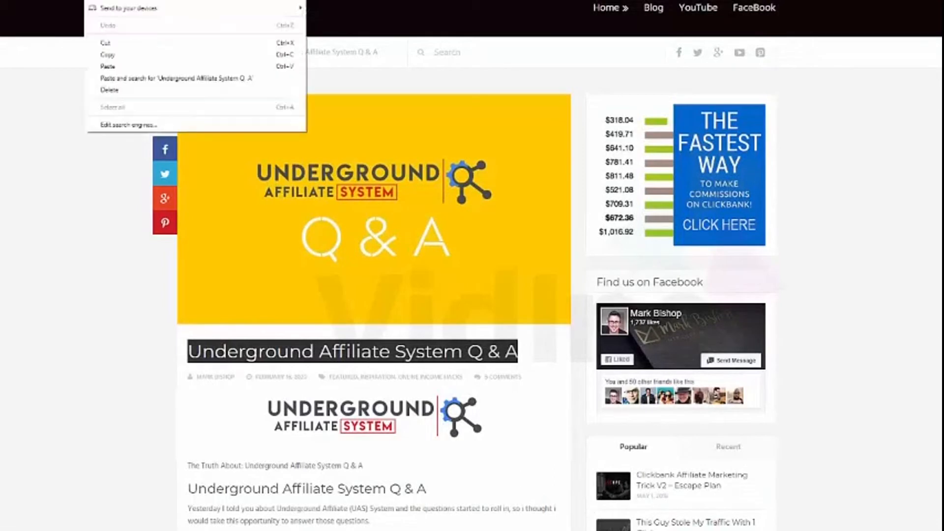
left_click(141, 55)
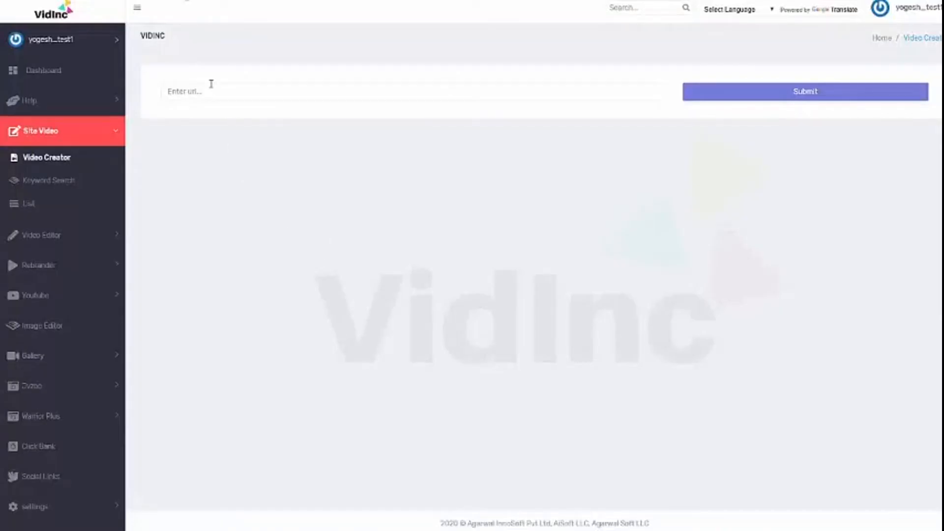
right_click(211, 88)
left_click(247, 181)
left_click(655, 245)
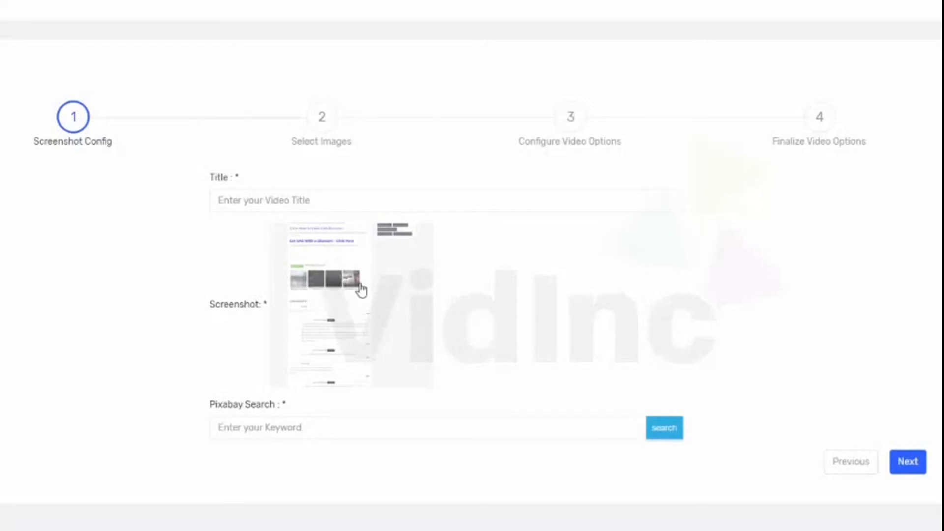
- Set the video title to Underground Affiliate System Q & A and continue to the image selection
right_click(231, 202)
left_click(266, 303)
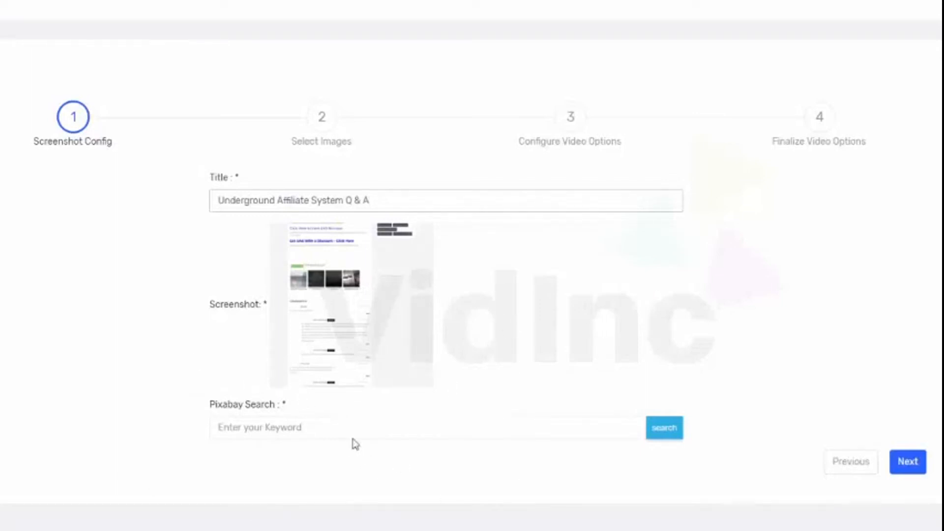
left_click(216, 426)
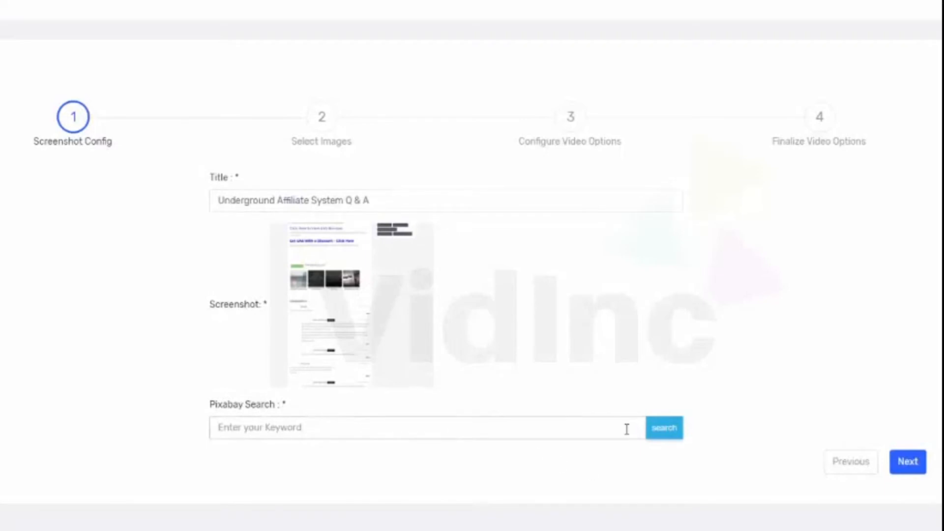
left_click(908, 461)
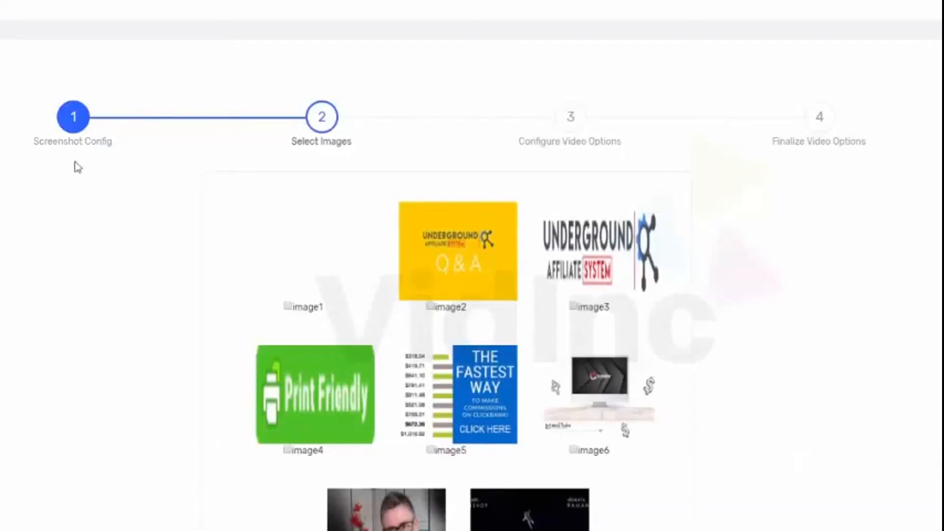
- Select image2 and image3 from the article's images for the video
scroll(158, 246, "down", 3)
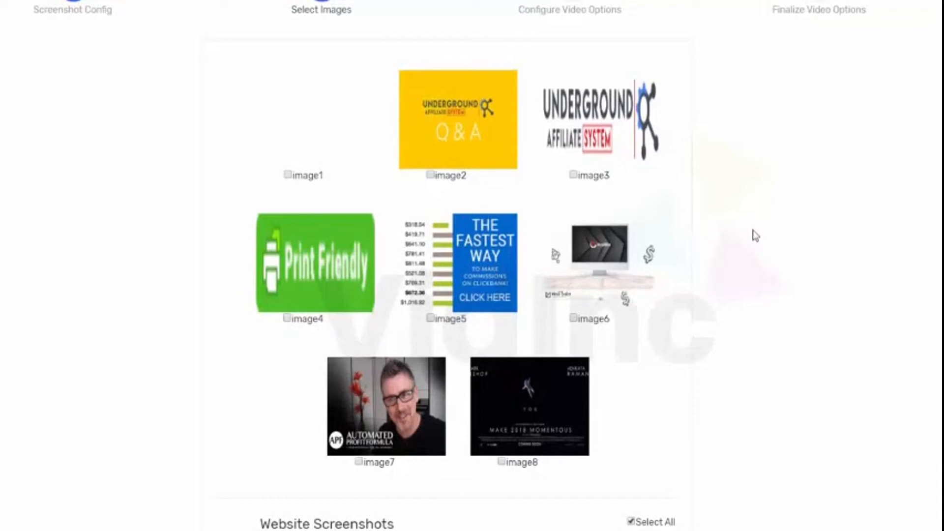
left_click(430, 176)
scroll(782, 231, "down", 1)
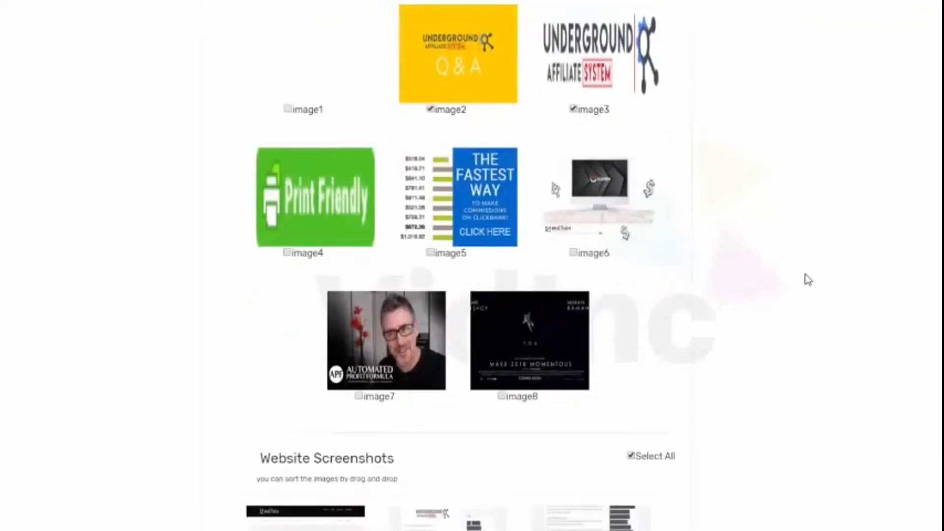
- Swap the second and third website screenshots, and return them to their original order
scroll(728, 283, "down", 6)
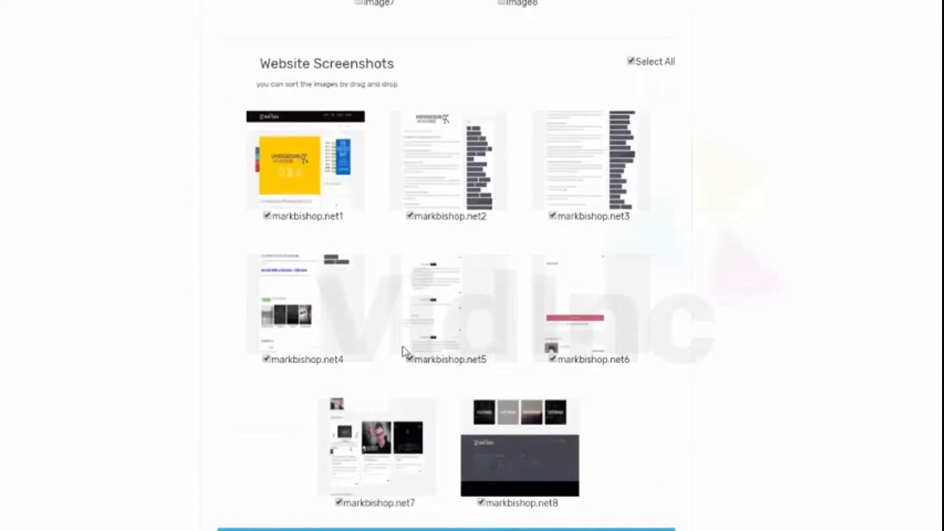
scroll(407, 204, "down", 2)
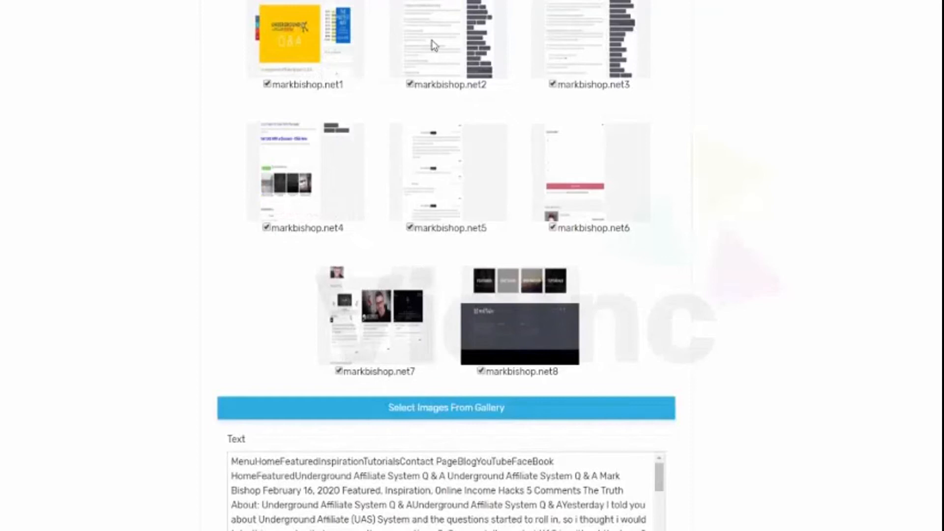
left_click_drag(432, 38, 617, 43)
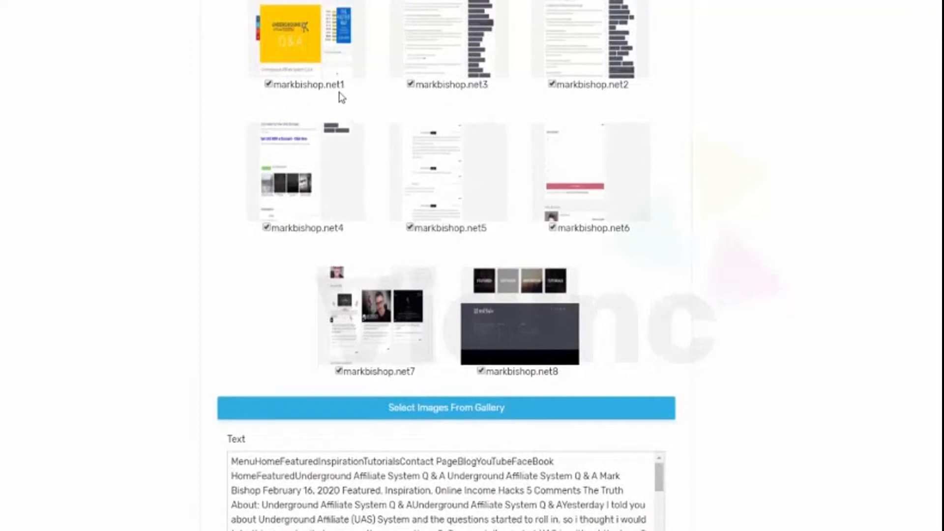
left_click_drag(616, 47, 594, 207)
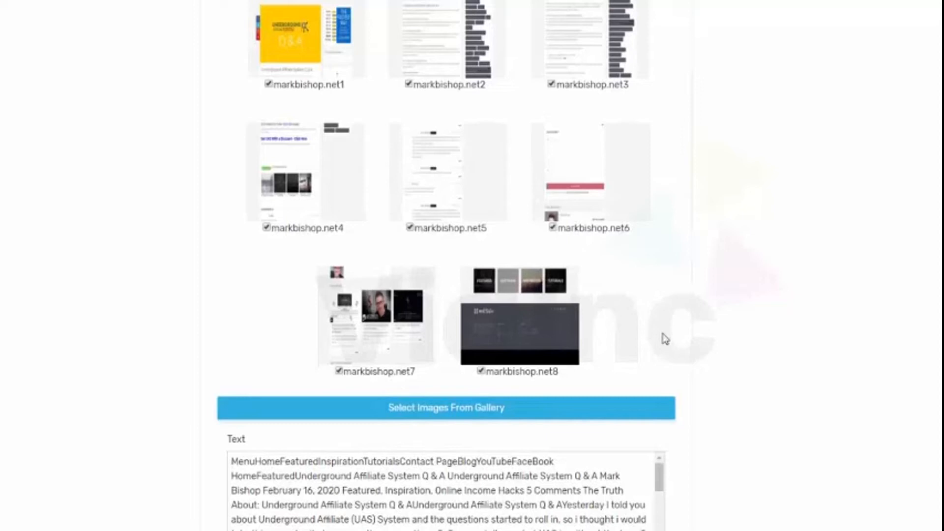
- Examine the available voices and languages for the audio text
scroll(626, 300, "down", 9)
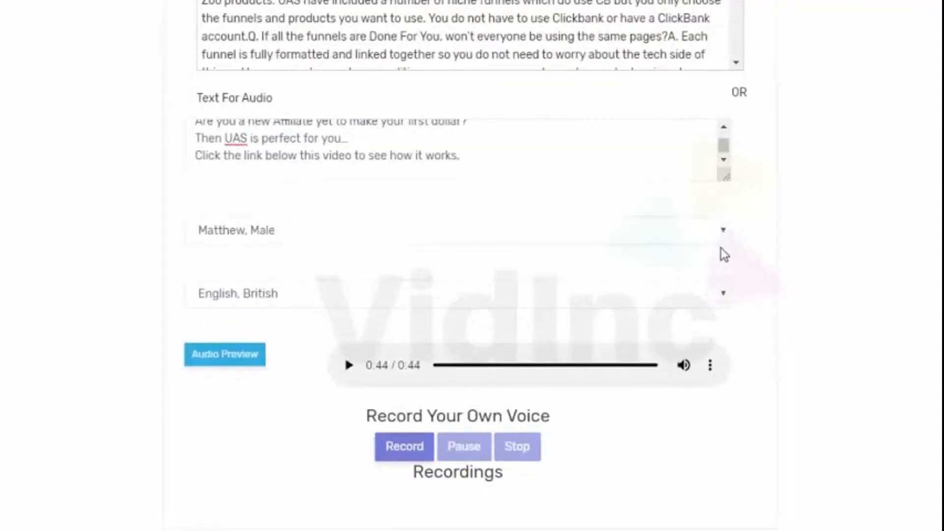
left_click(724, 242)
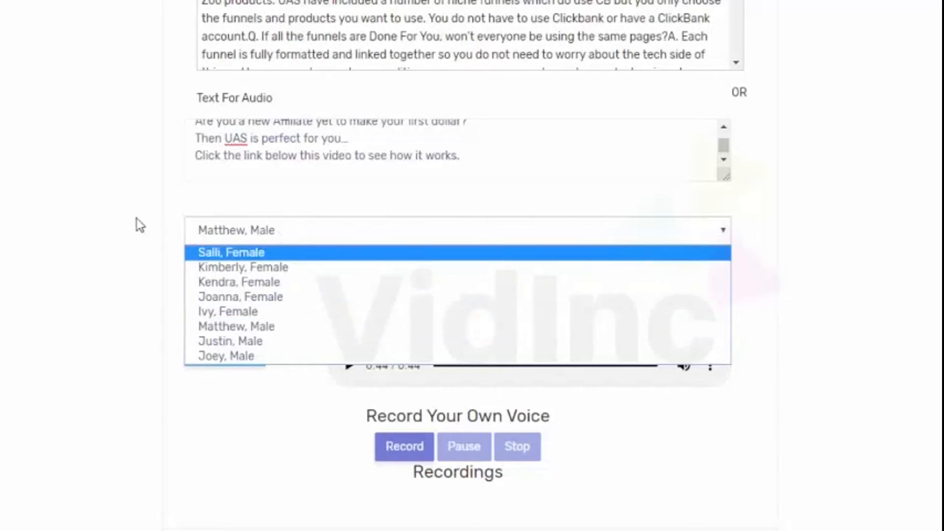
left_click(86, 233)
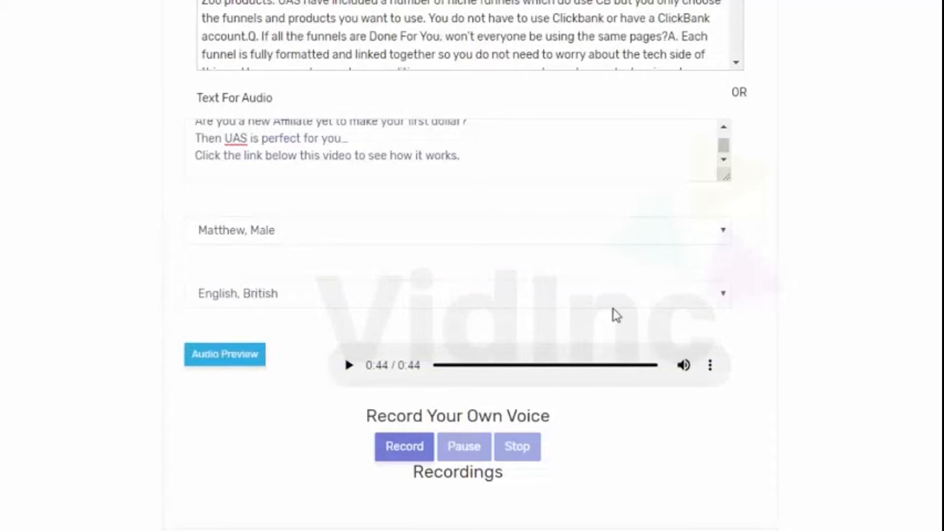
left_click(724, 297)
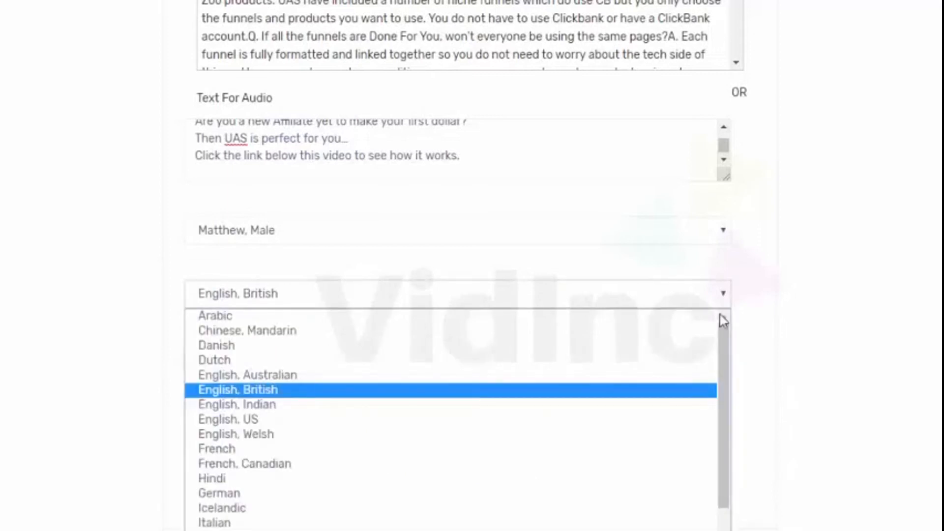
mouse_move(722, 353)
left_mouse_down()
mouse_move(720, 467)
mouse_move(729, 347)
left_mouse_up()
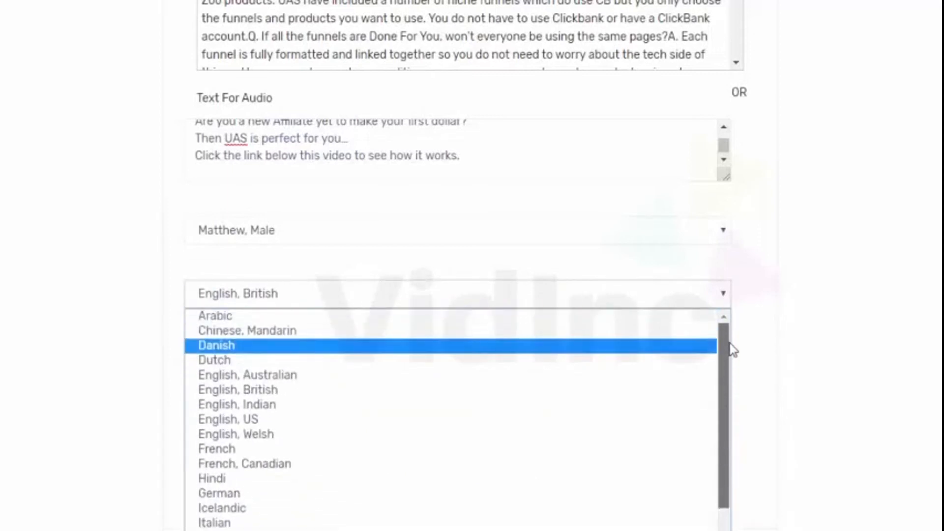
left_click(48, 321)
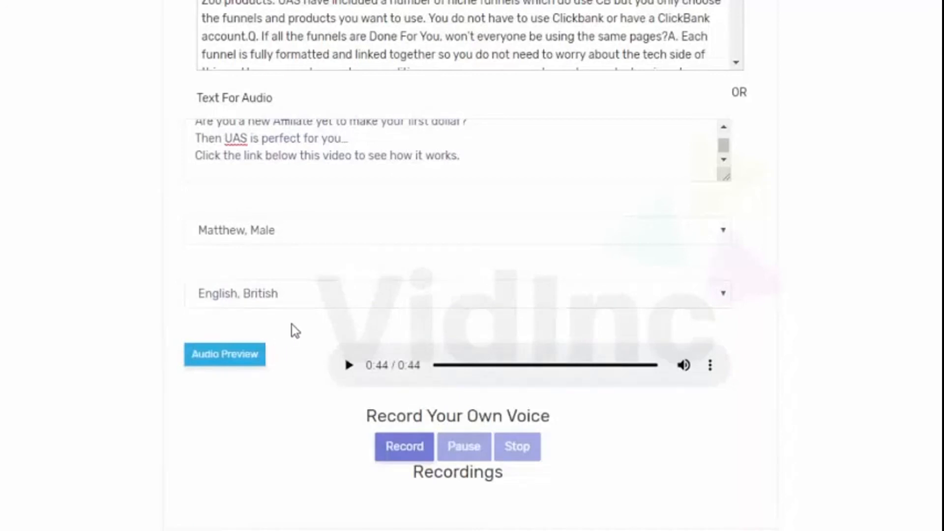
- Generate an audio preview of the text, play part of it and pause the playback
left_click(225, 361)
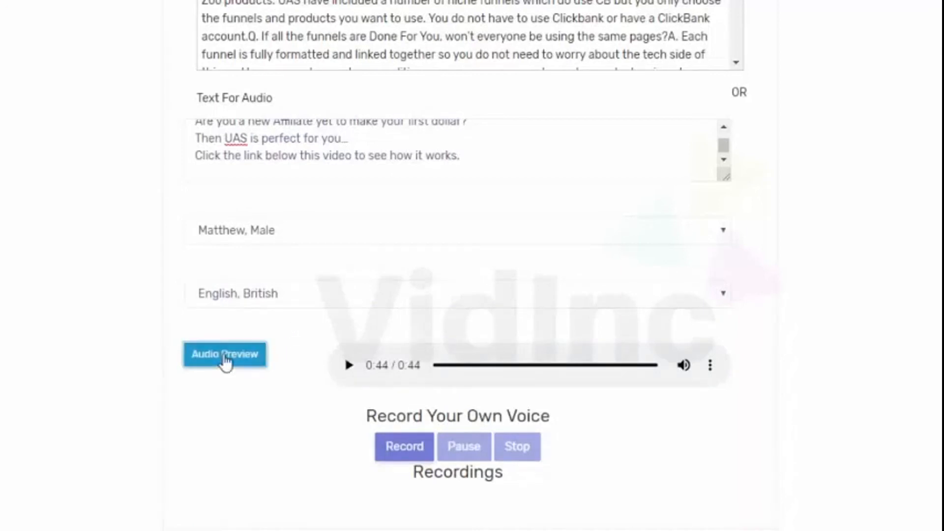
left_click(349, 366)
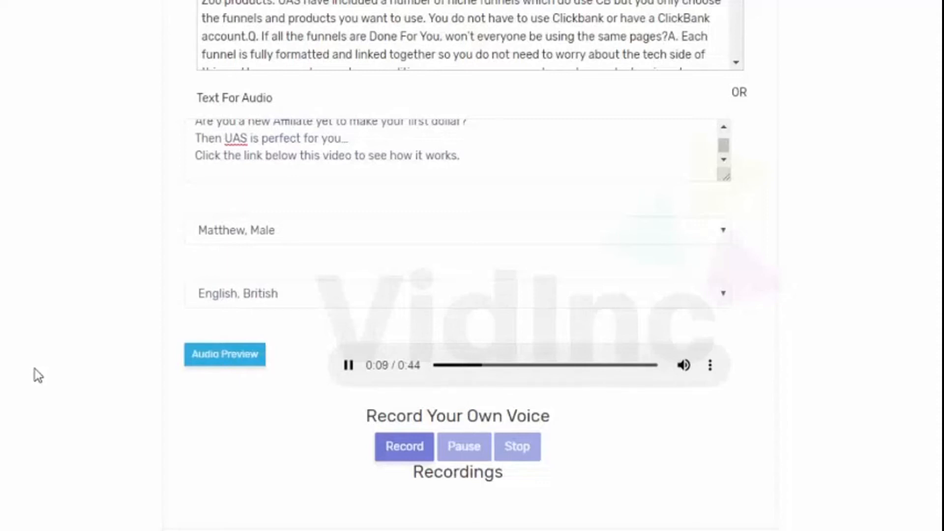
left_click(348, 365)
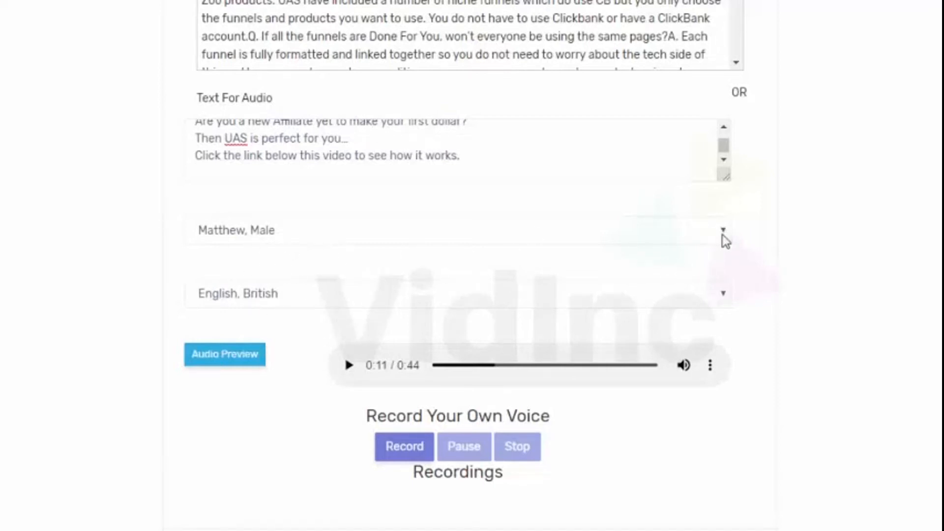
- Continue to Configure Video Options and review the intro and outro video, image and voice recording options
scroll(392, 252, "down", 3)
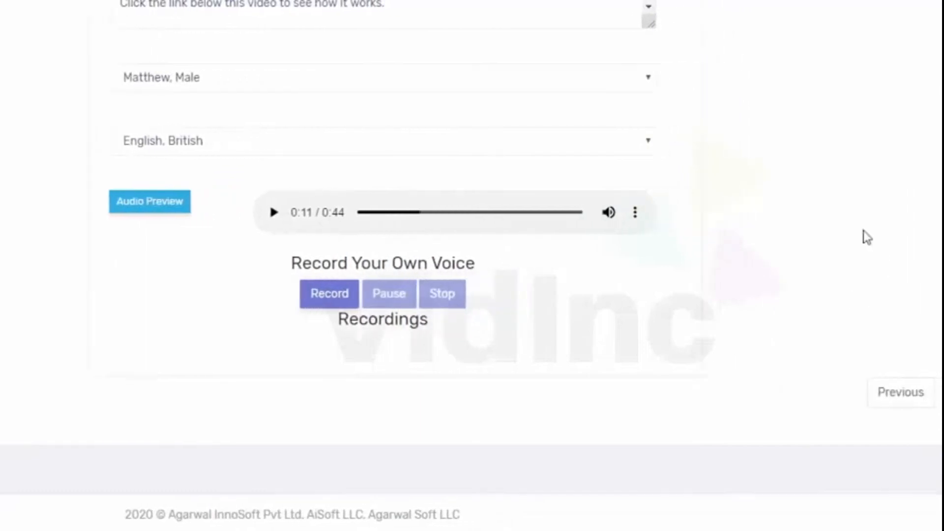
left_click(862, 400)
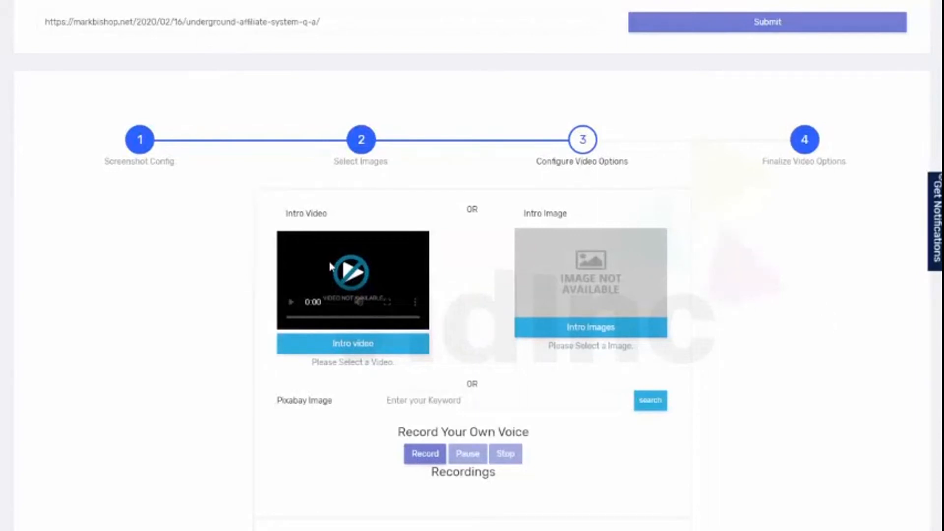
scroll(669, 311, "down", 7)
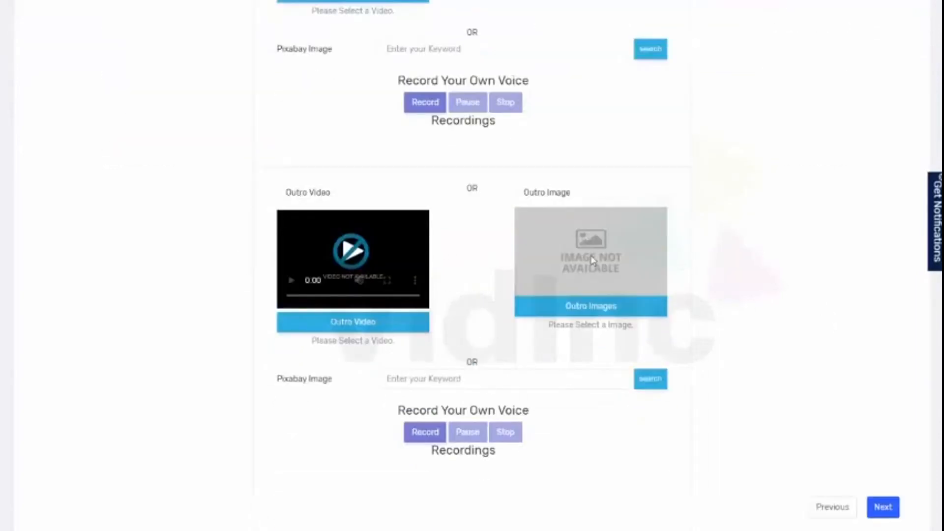
scroll(509, 121, "up", 3)
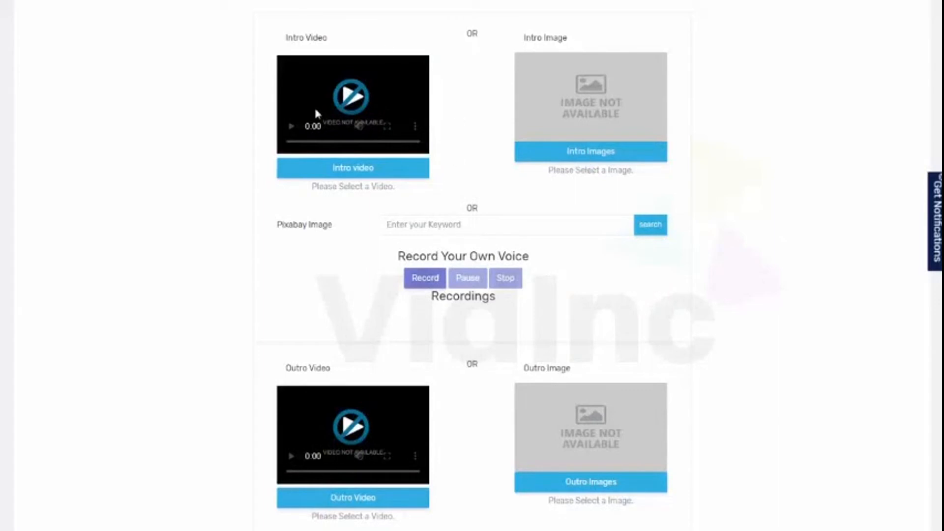
scroll(540, 120, "down", 3)
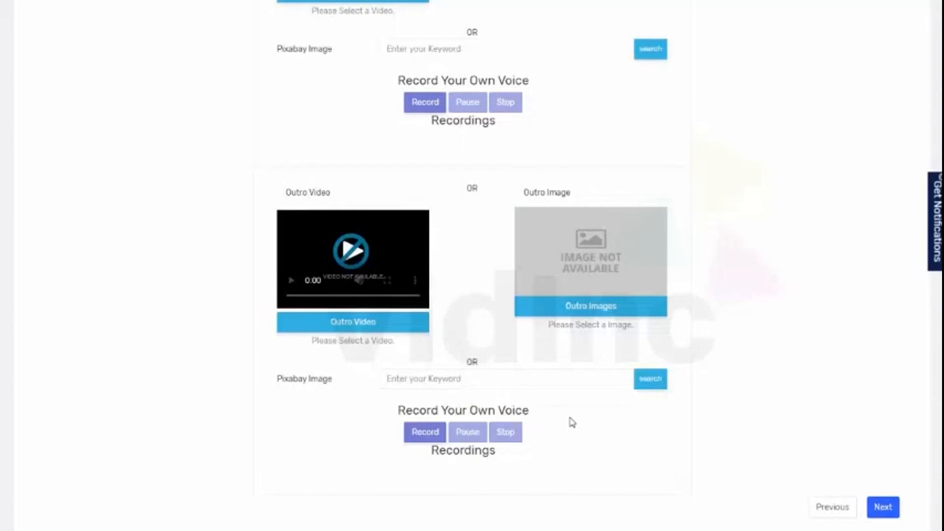
scroll(767, 324, "up", 6)
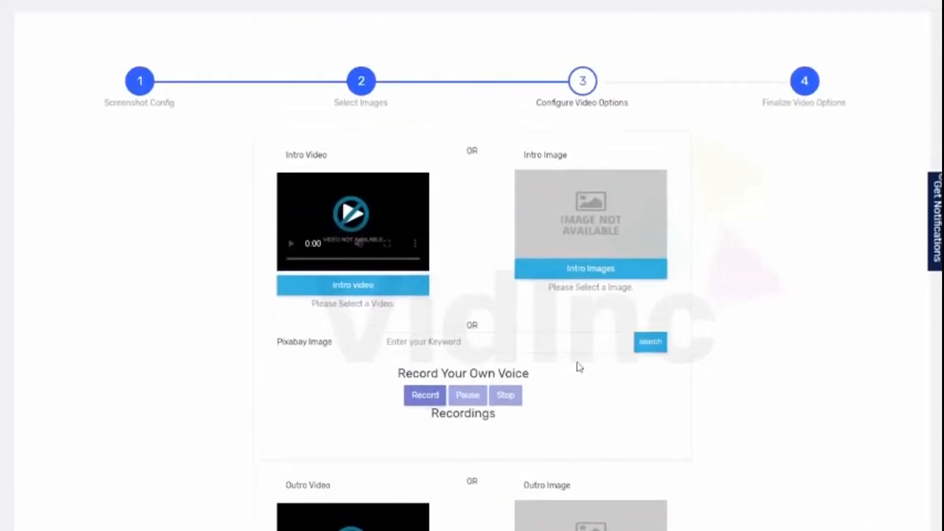
scroll(767, 301, "down", 7)
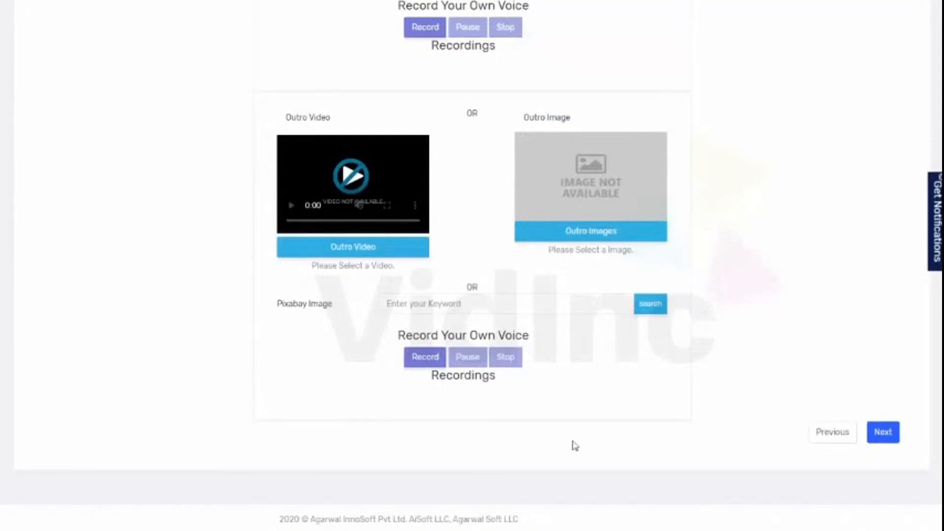
- Continue from Configure Video Options to Finalize Video Options and submit the video for creation without a watermark or lower third
scroll(821, 349, "up", 5)
scroll(784, 258, "down", 1)
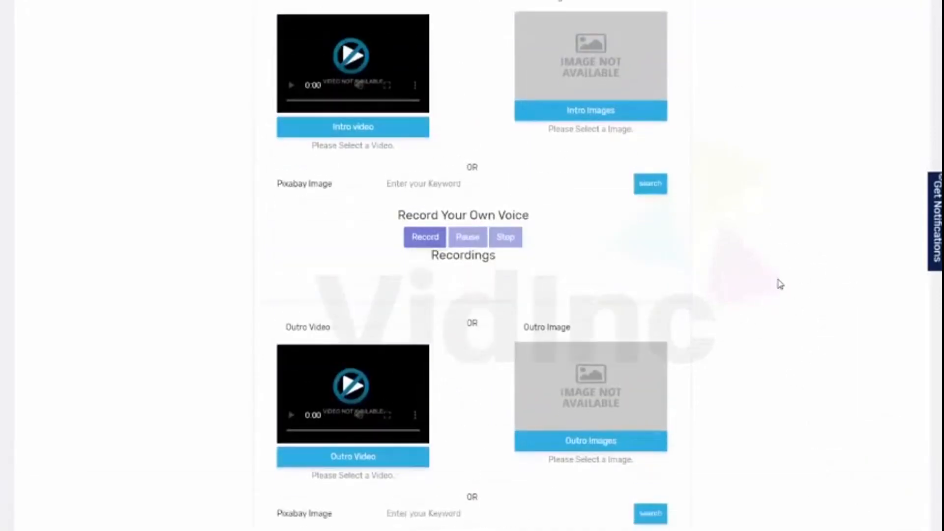
scroll(767, 314, "down", 5)
left_click(877, 437)
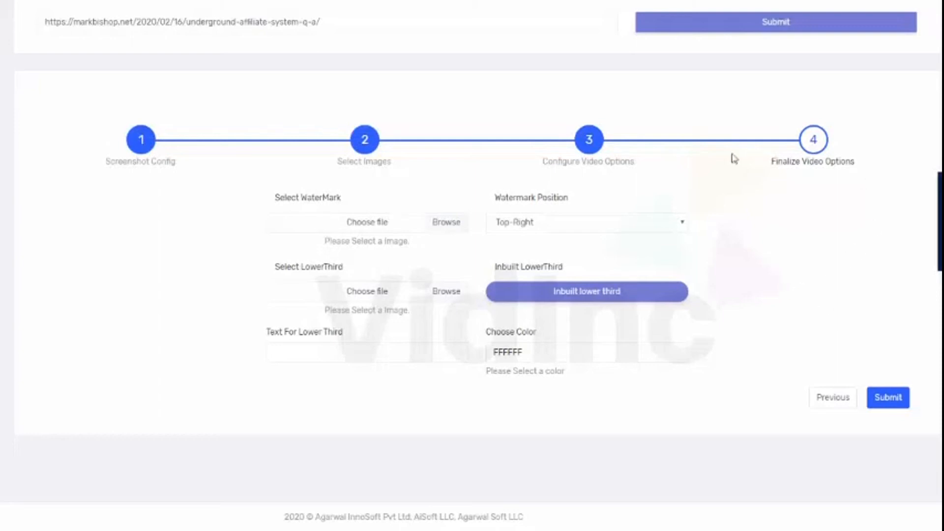
left_click(881, 399)
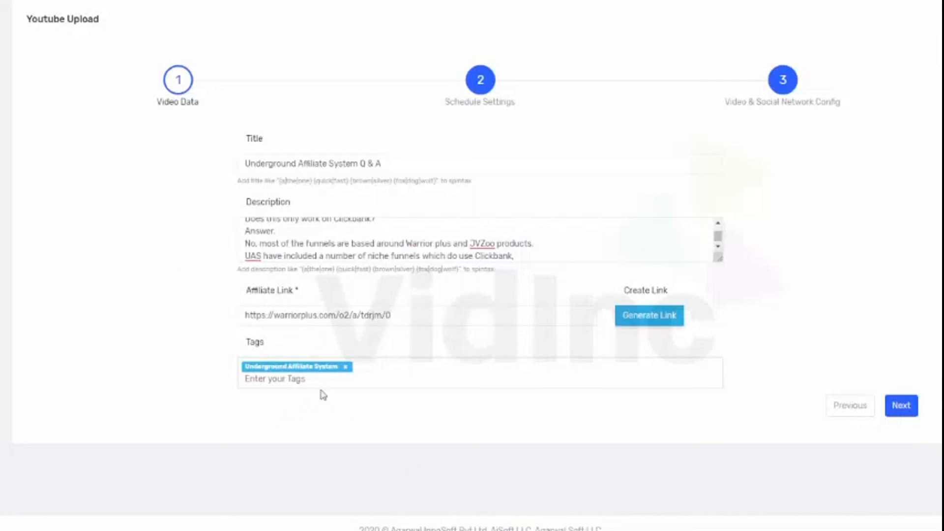
- Accept the YouTube video data, check the upload time in Schedule Settings, and continue to Video & Social Network Config
left_click(907, 408)
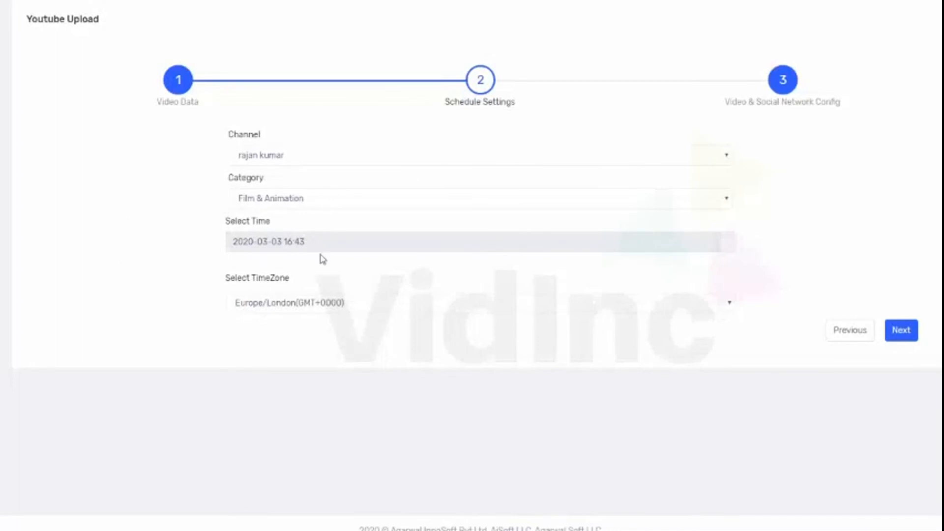
left_click(322, 239)
left_click(244, 273)
left_click(896, 338)
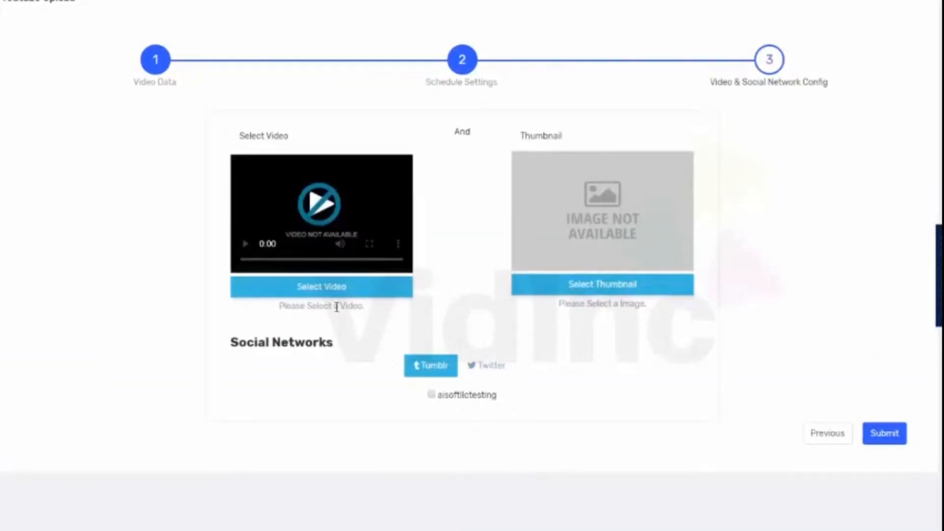
- Select the Underground Affiliate System Q & A video from the video list for the YouTube upload
left_click(313, 293)
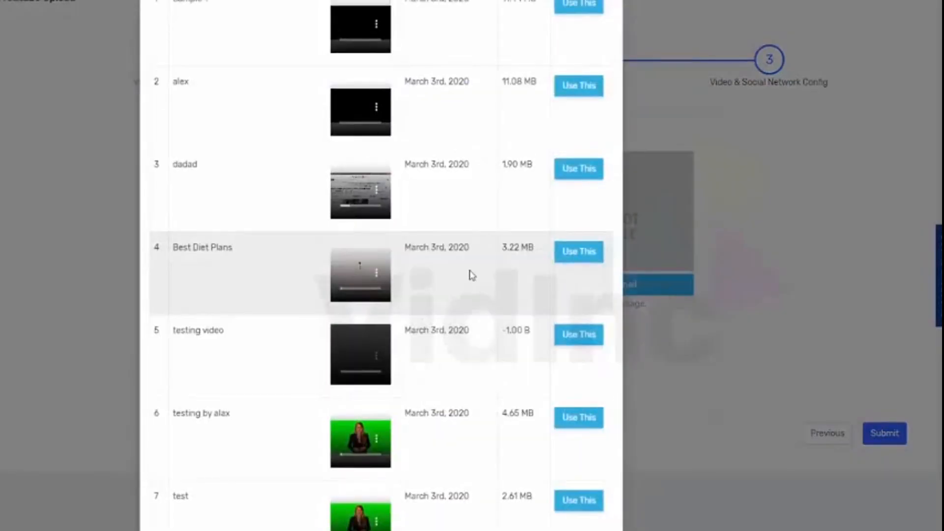
scroll(364, 175, "down", 2)
scroll(365, 175, "down", 2)
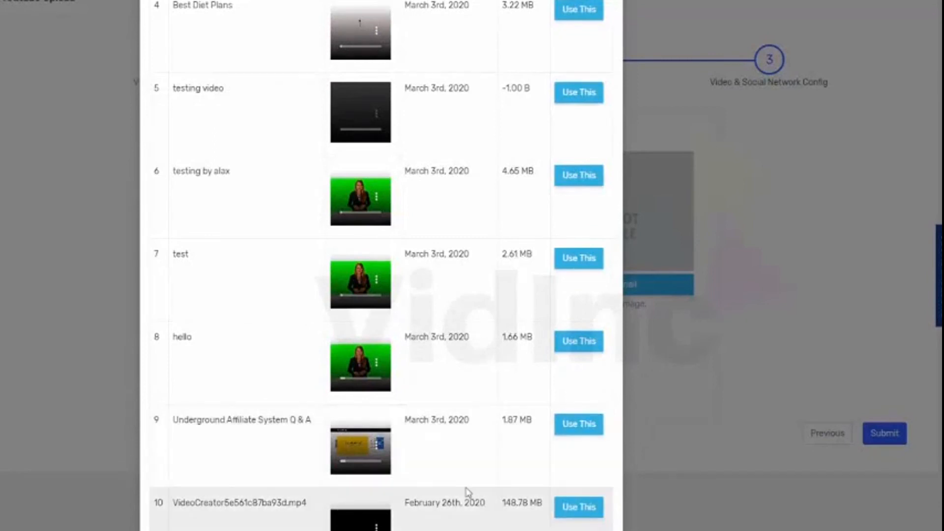
left_click(579, 424)
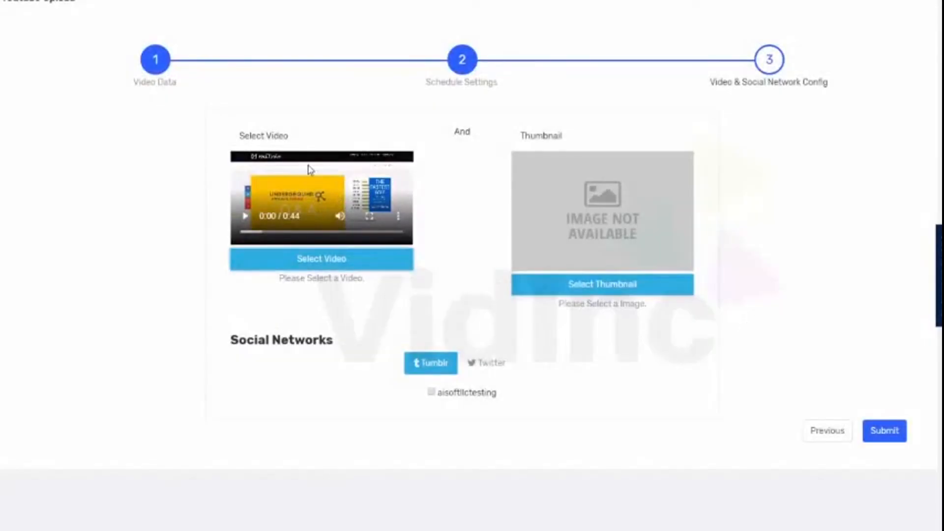
- Use the yellow Underground Affiliate System Q & A image as the thumbnail and submit the YouTube upload
left_click(607, 287)
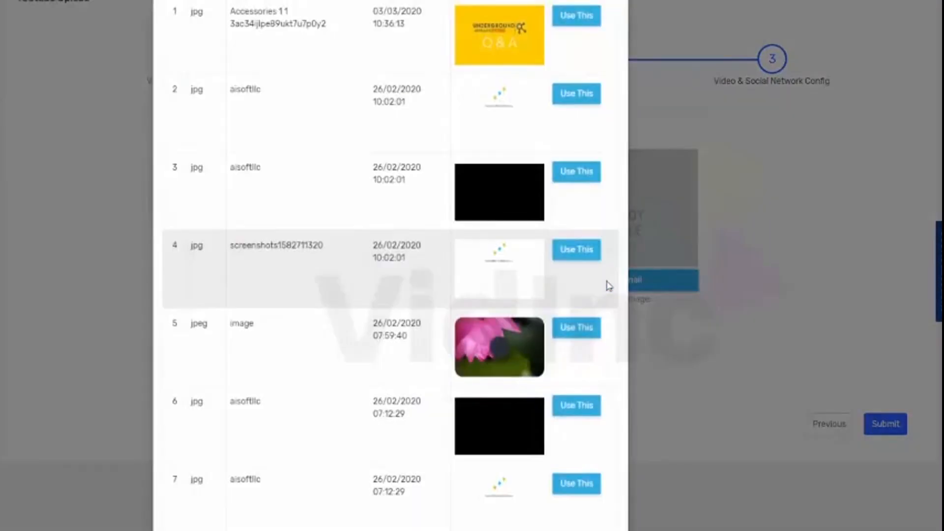
left_click(589, 22)
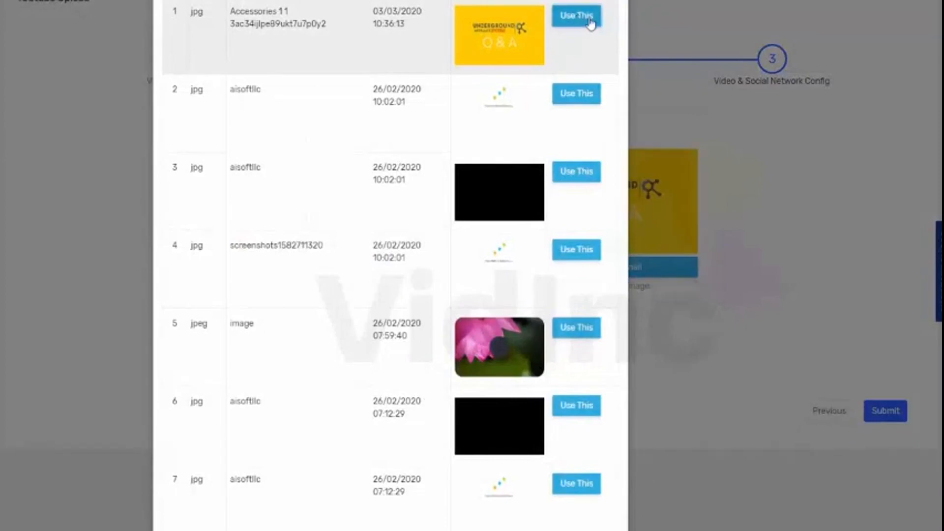
left_click(885, 413)
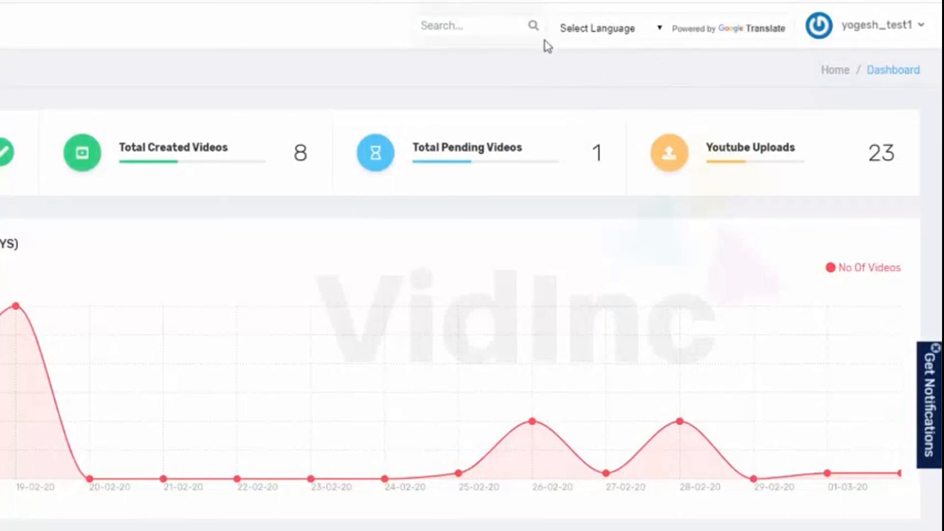
- Translate the dashboard into Chinese (Traditional), and switch its language back to English
left_click(616, 33)
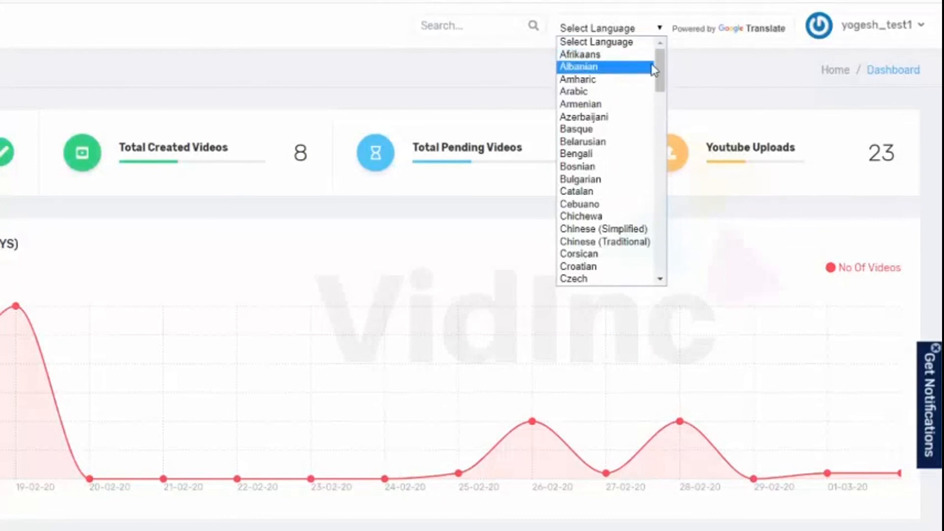
left_click_drag(661, 74, 662, 89)
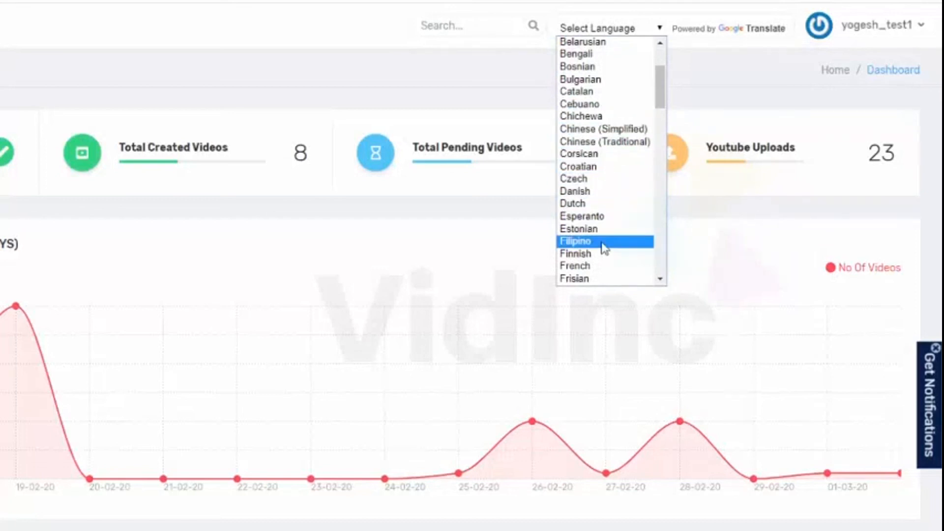
left_click(589, 142)
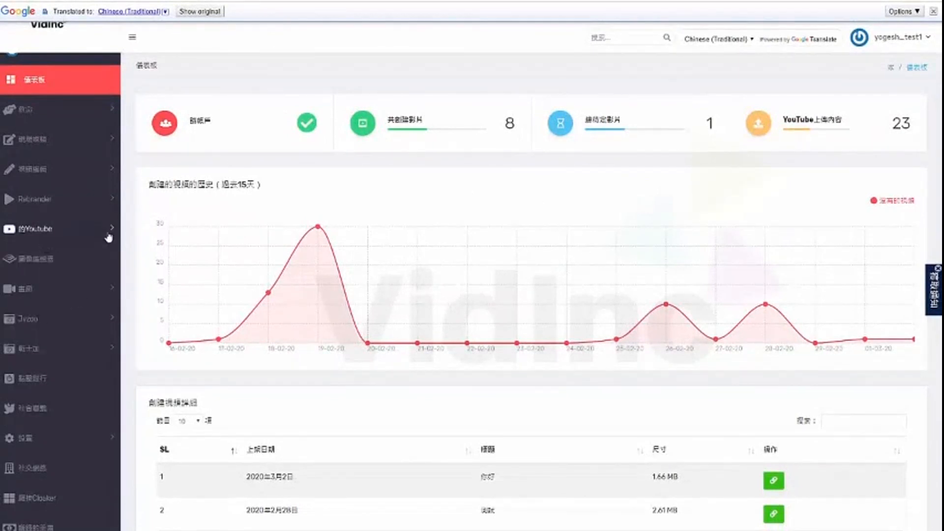
scroll(583, 220, "down", 3)
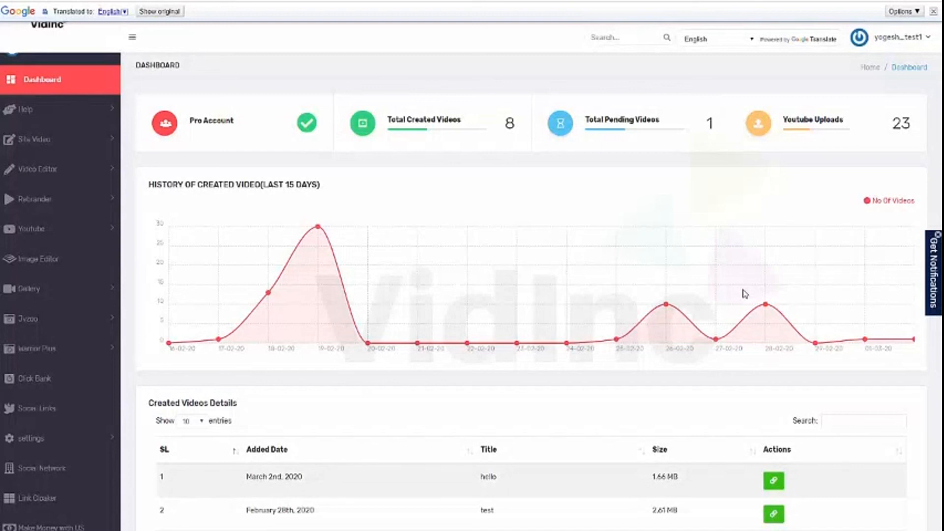
left_click(752, 39)
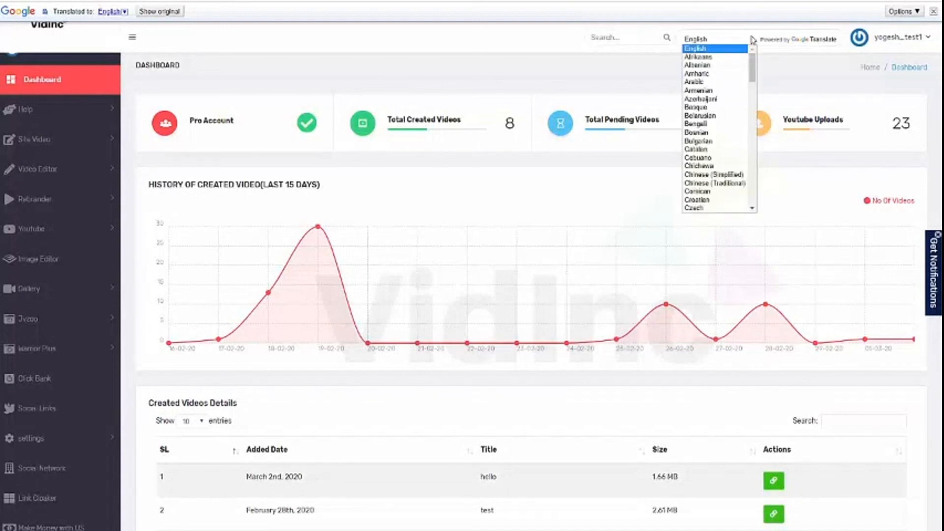